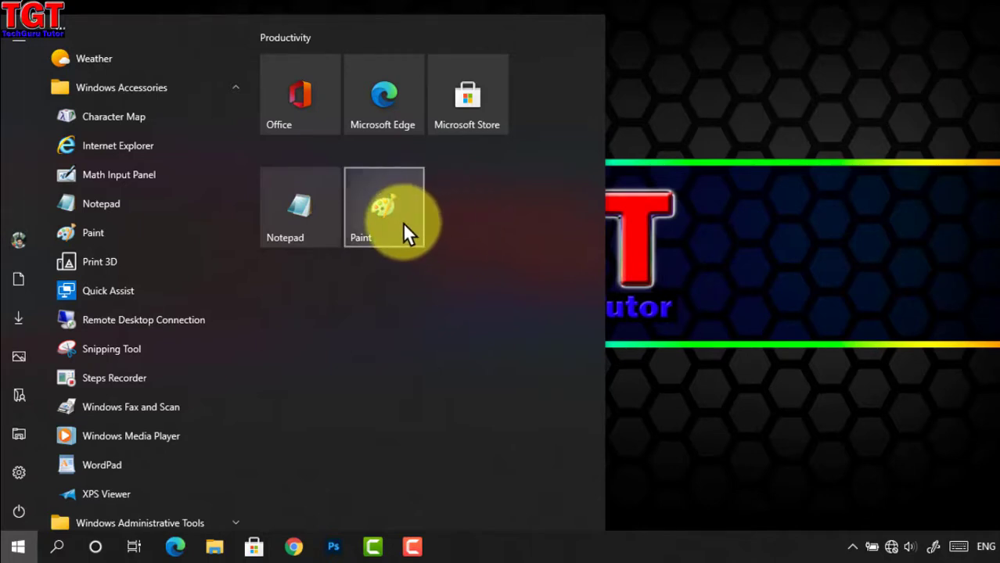
Create a Paint desktop shortcut from its Start tile and place it below the Control Panel icon
mouse_move(396, 226)
left_mouse_down()
mouse_move(518, 279)
mouse_move(768, 155)
mouse_move(767, 127)
left_mouse_up()
mouse_move(771, 56)
left_mouse_down()
mouse_move(712, 138)
mouse_move(145, 379)
mouse_move(42, 388)
left_mouse_up()
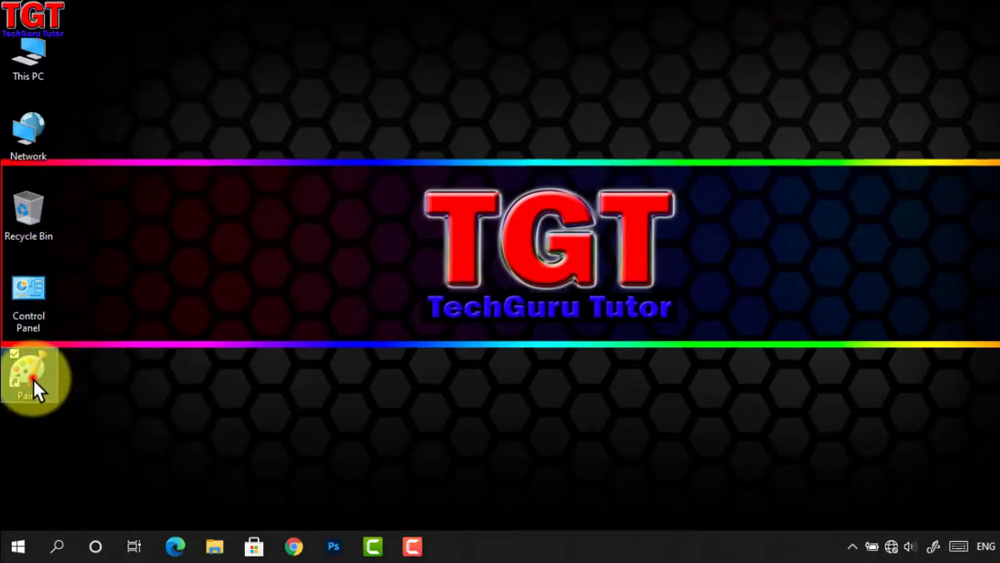
Launch Paint from its desktop shortcut and close the empty Paint window
left_click(29, 383)
left_click(31, 386)
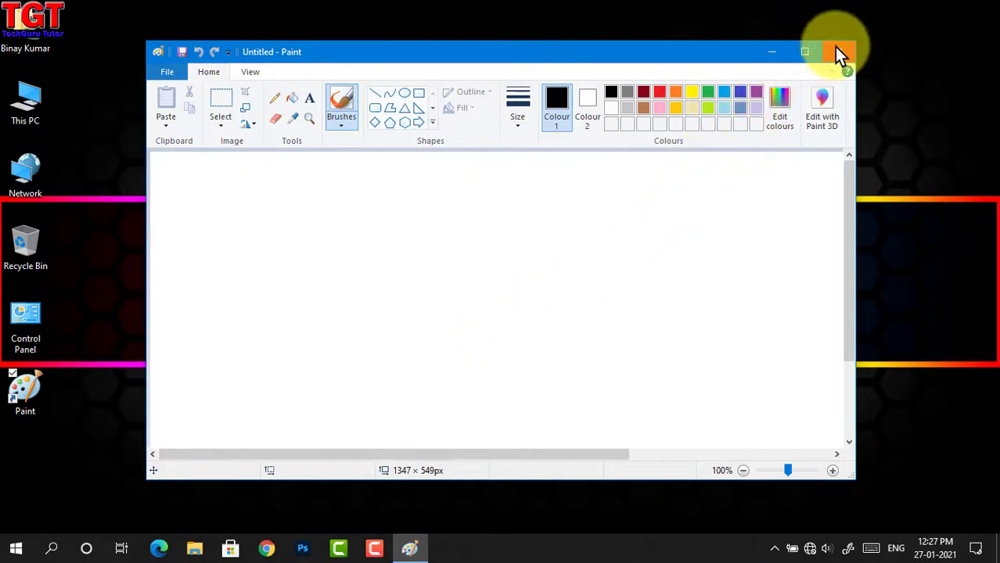
left_click(837, 54)
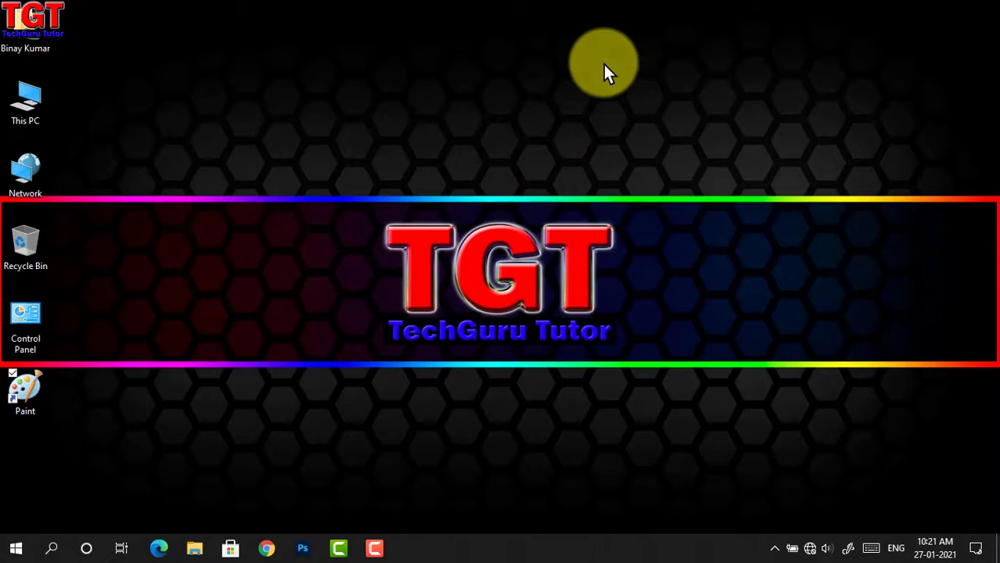
Launch Paint through a Windows search for "paint" and close its window
key("super+s")
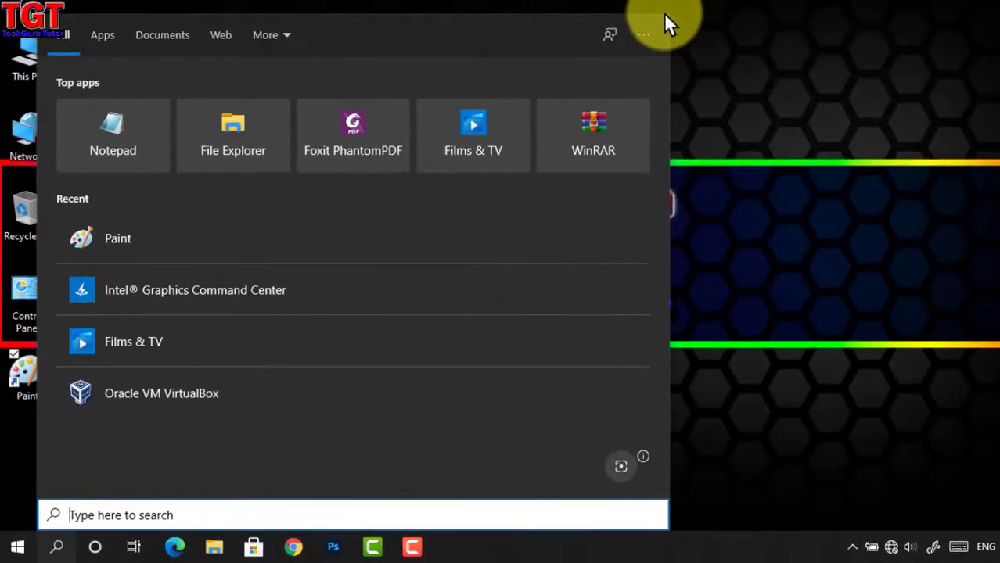
type("paint")
key("Return")
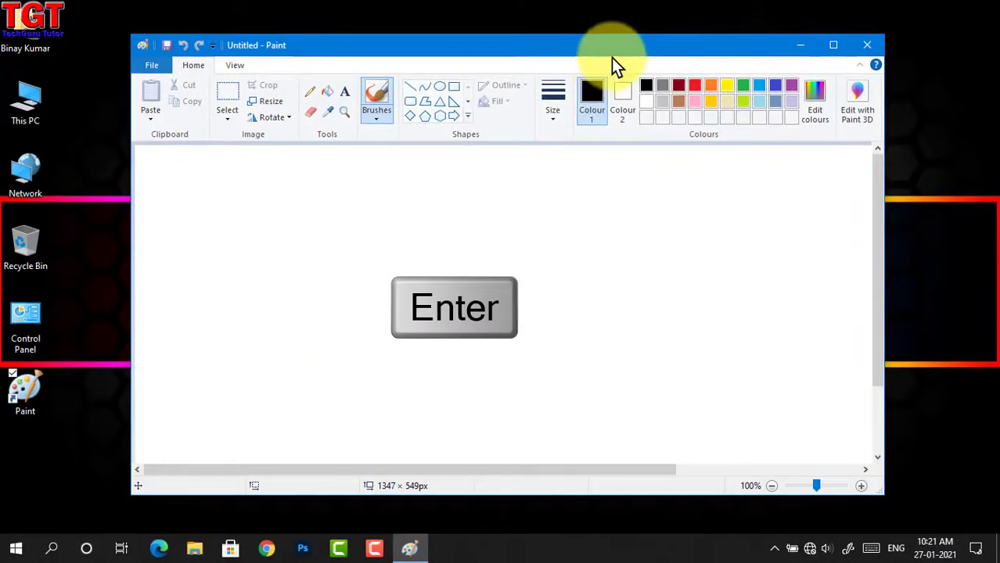
left_click(878, 44)
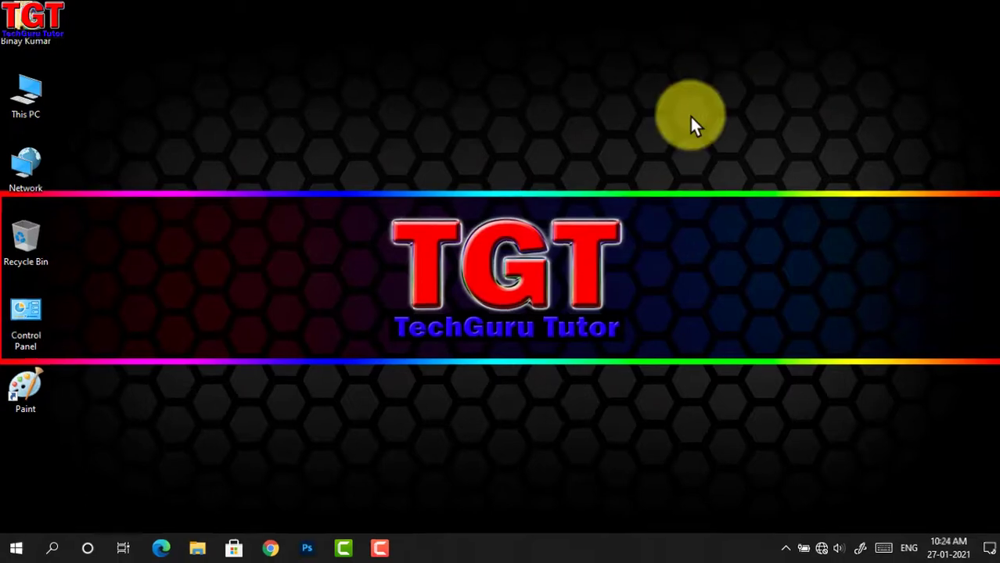
Launch Paint from the Windows Run dialog with the command mspaint
key("super+r")
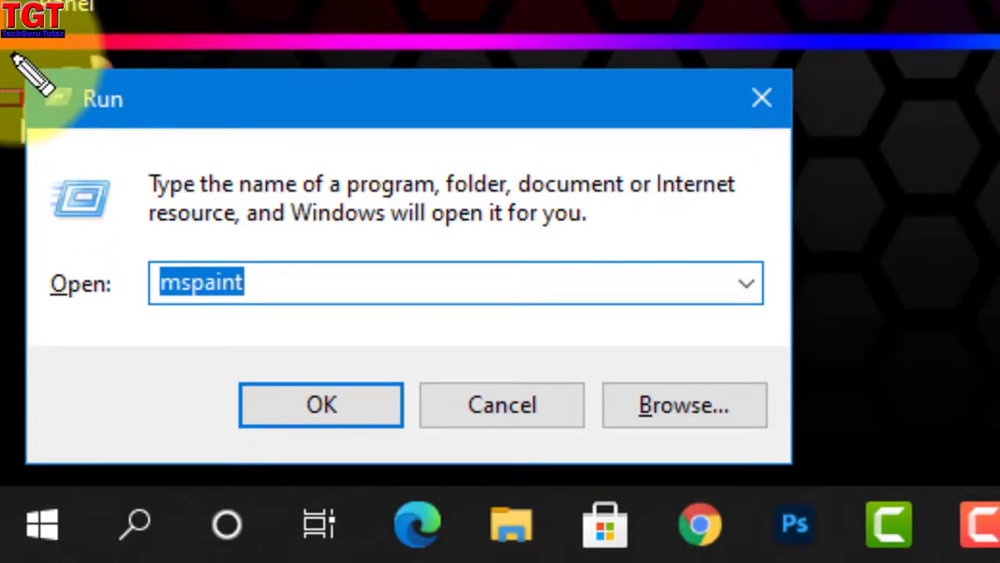
left_click_drag(14, 58, 817, 481)
mouse_move(134, 240)
left_mouse_down()
mouse_move(192, 304)
mouse_move(290, 349)
mouse_move(272, 319)
left_mouse_up()
mouse_move(212, 361)
left_mouse_down()
mouse_move(381, 456)
mouse_move(404, 458)
mouse_move(415, 444)
left_mouse_up()
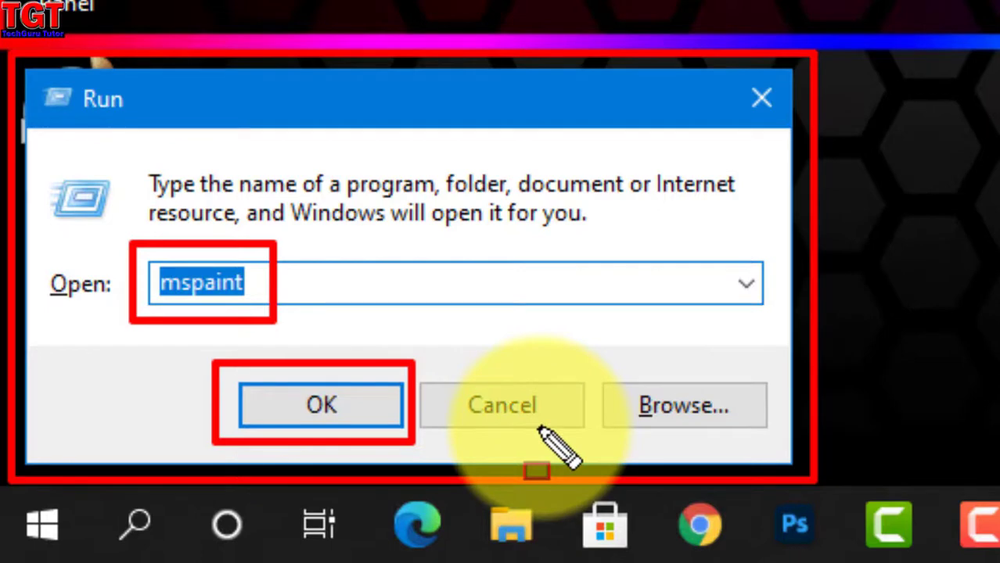
key("Escape")
left_click(277, 292)
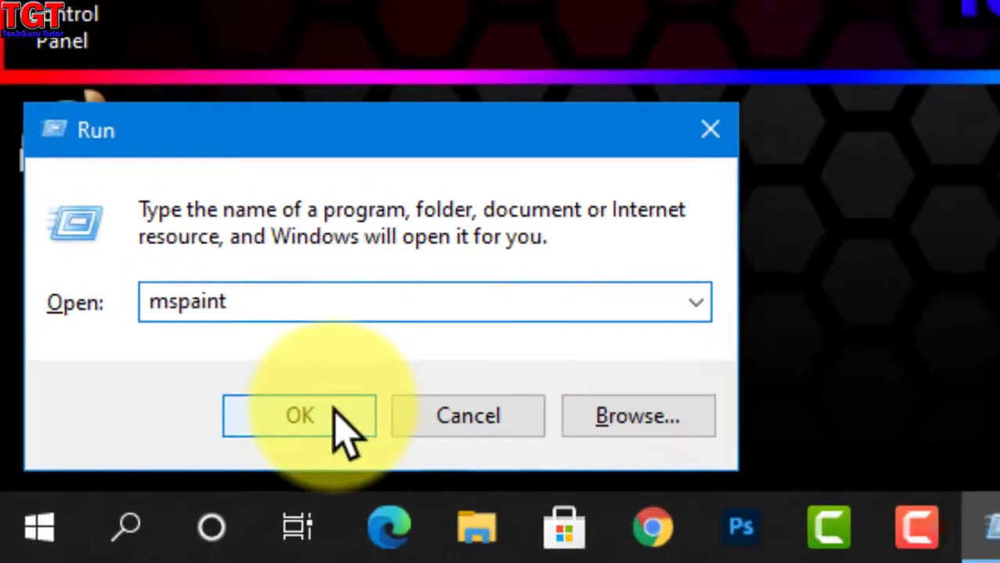
left_click(366, 413)
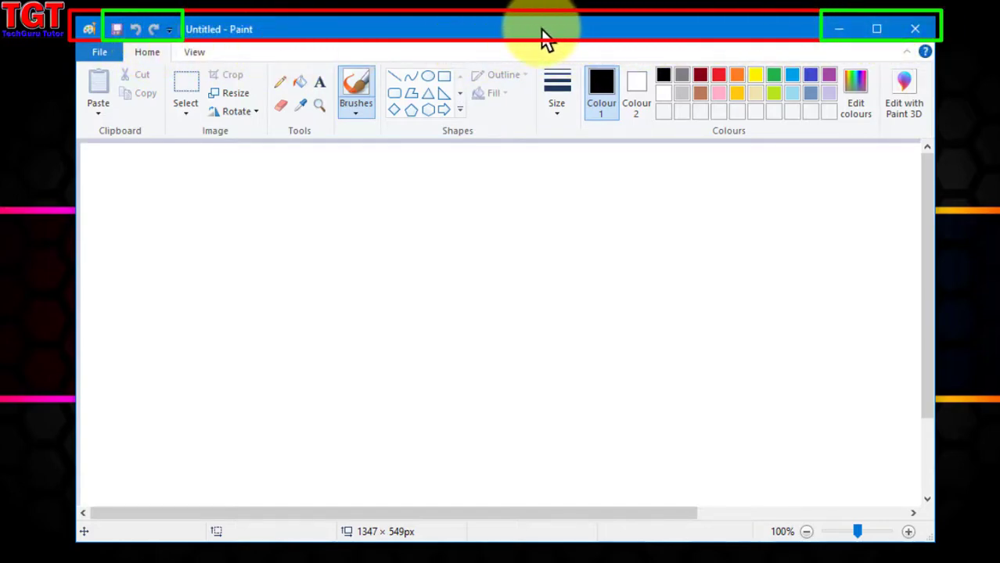
Examine Paint's view options, file commands and Home tool groups, ending on the Home tools
left_click(195, 56)
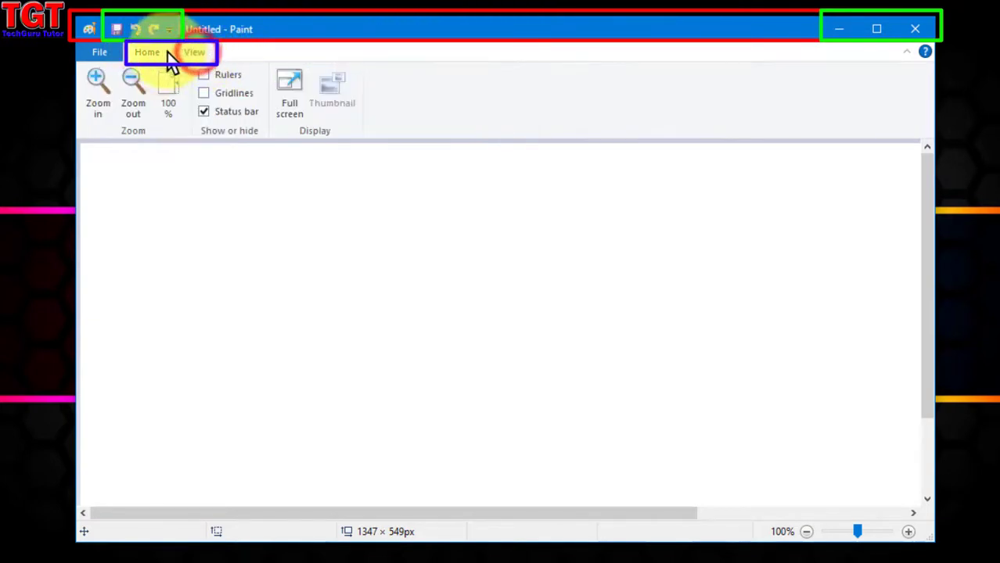
left_click(161, 56)
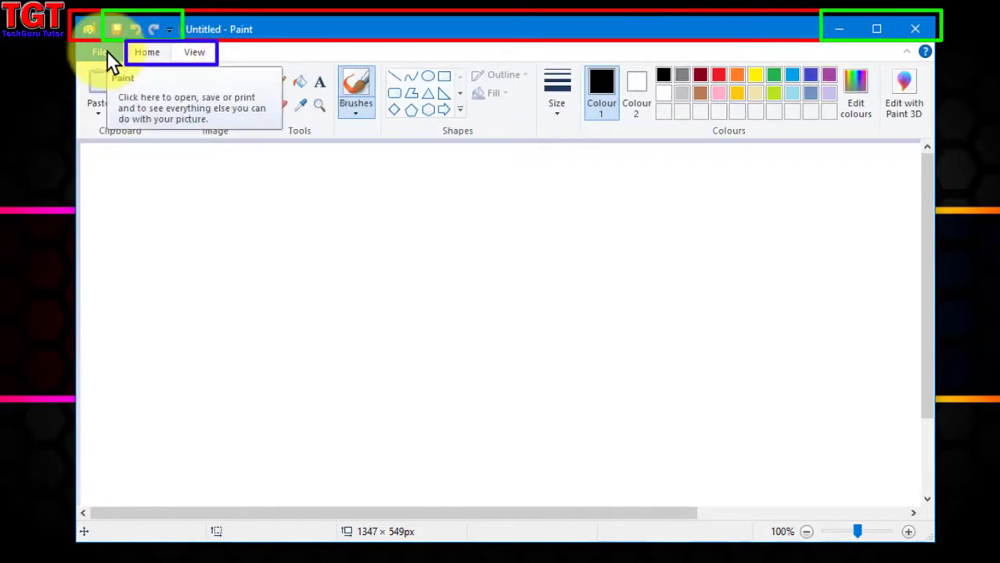
left_click(107, 51)
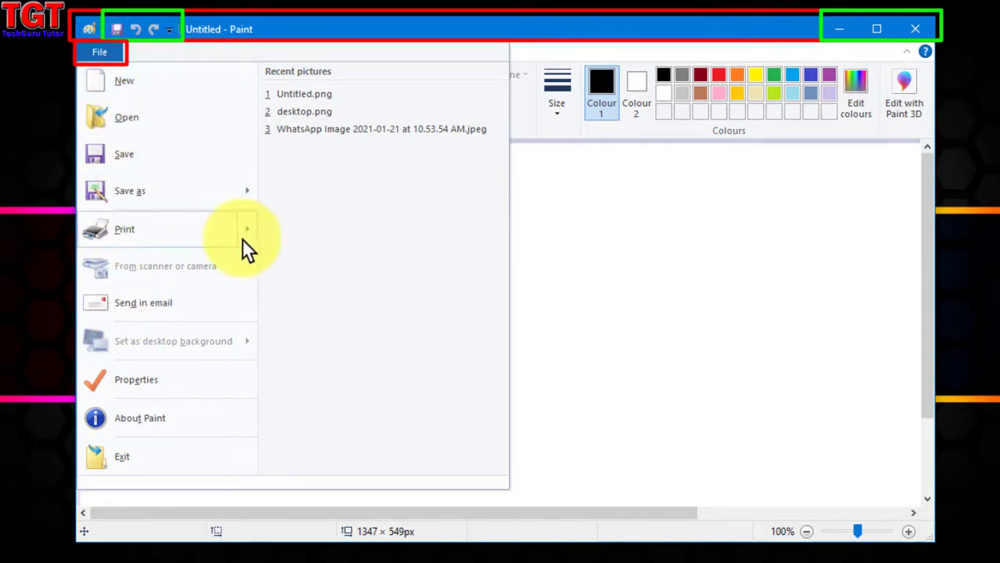
left_click(224, 51)
left_click(151, 52)
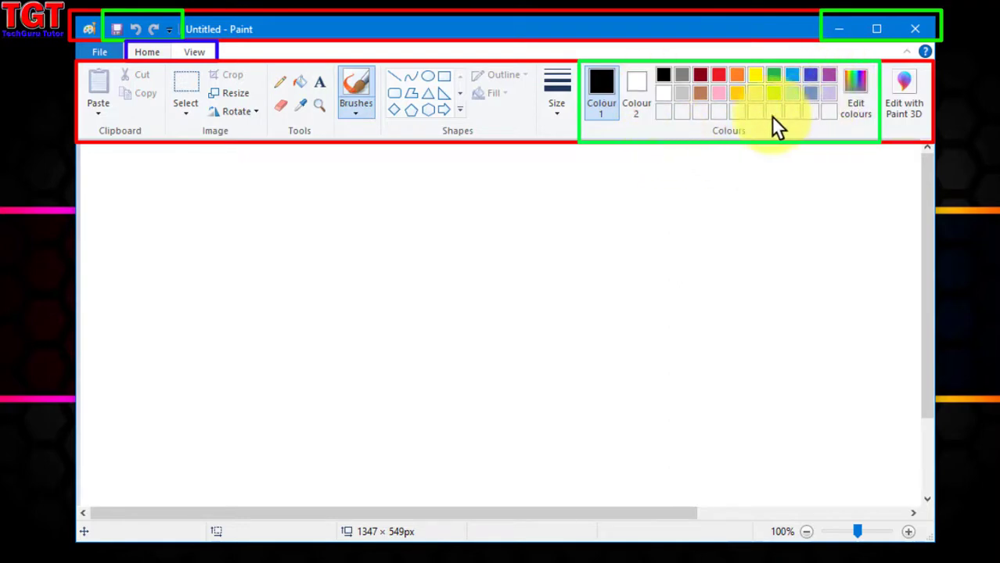
left_click(193, 52)
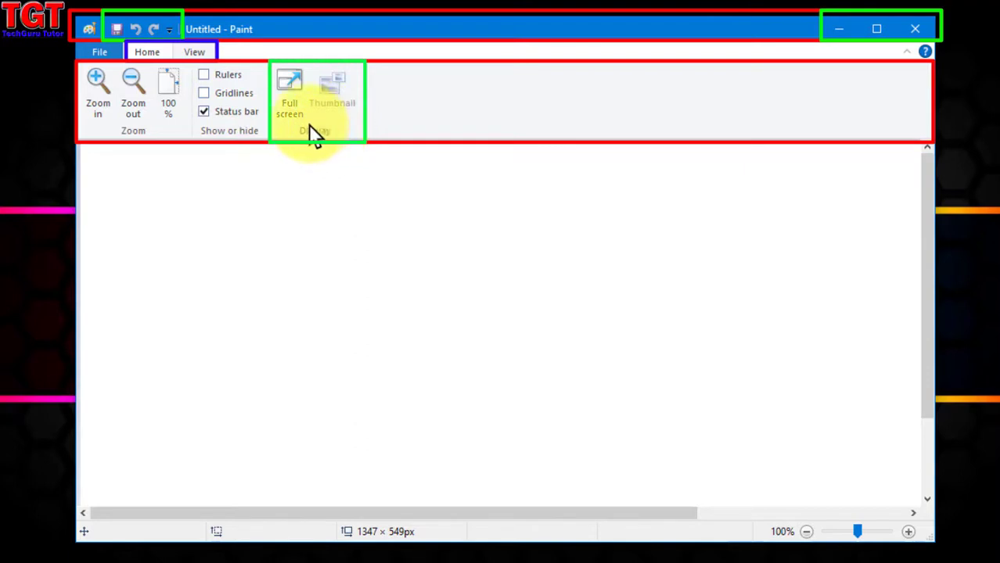
left_click(149, 52)
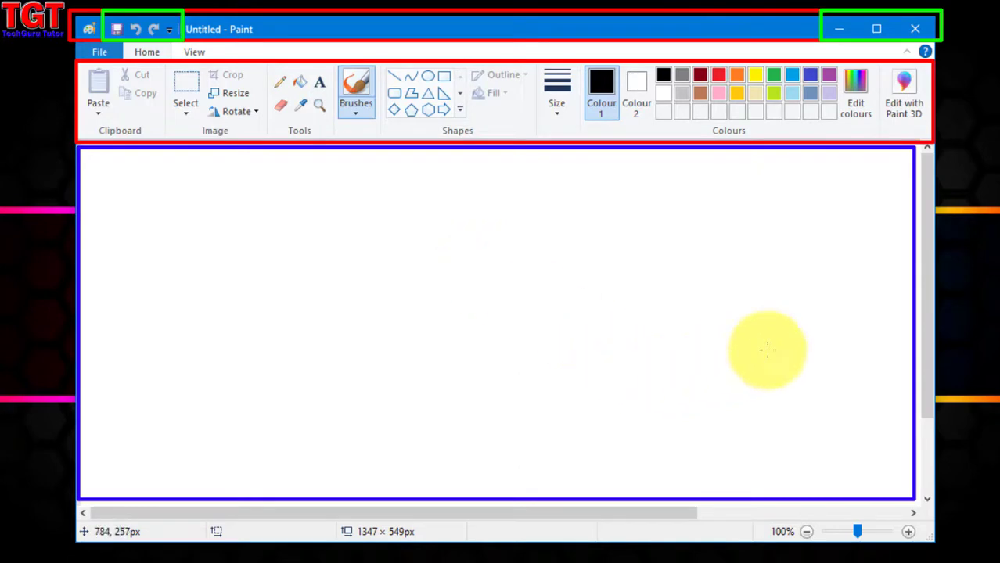
Scroll the blank canvas vertically and horizontally to inspect the parts outside the visible area
left_click(934, 177)
left_click_drag(941, 186, 922, 287)
left_click_drag(793, 387, 794, 313)
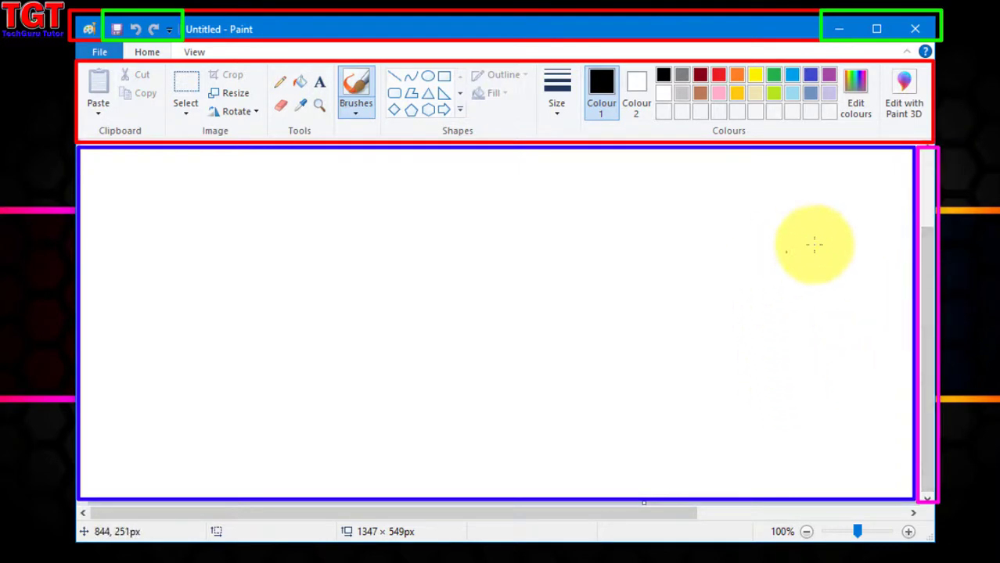
left_click_drag(927, 276, 910, 368)
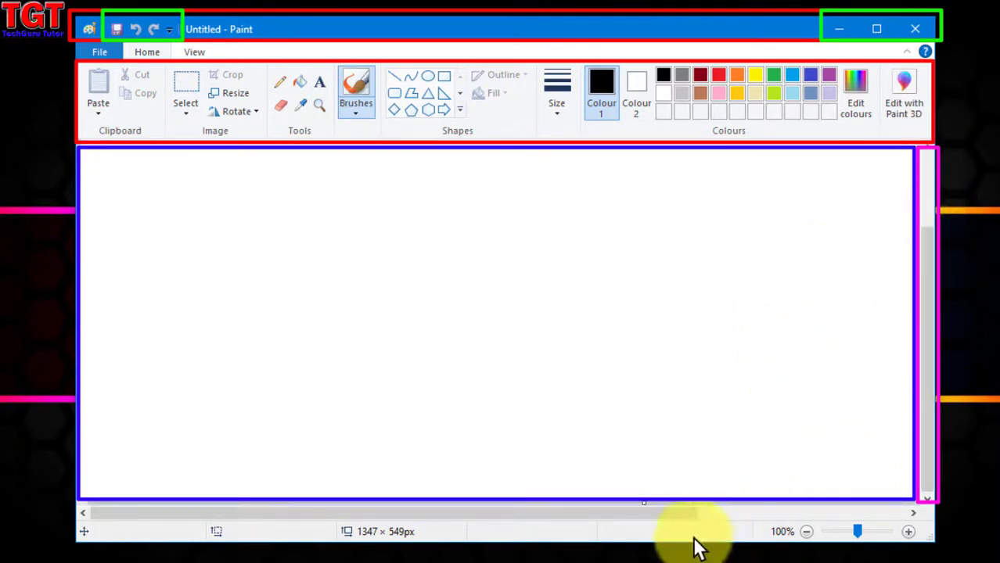
left_click_drag(380, 513, 337, 529)
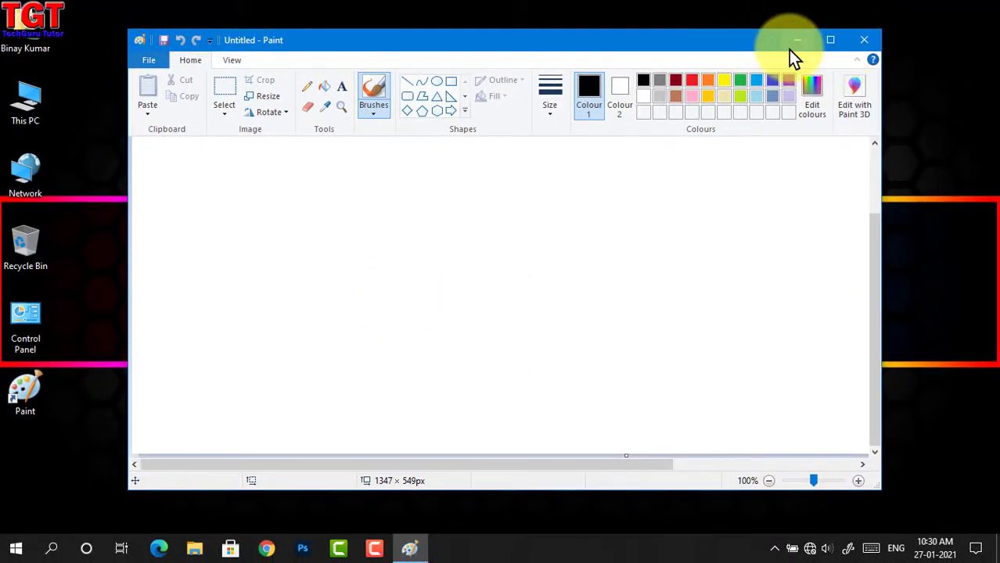
Minimize the Paint window and bring it back, and maximize it and restore it to its smaller size
left_click(790, 48)
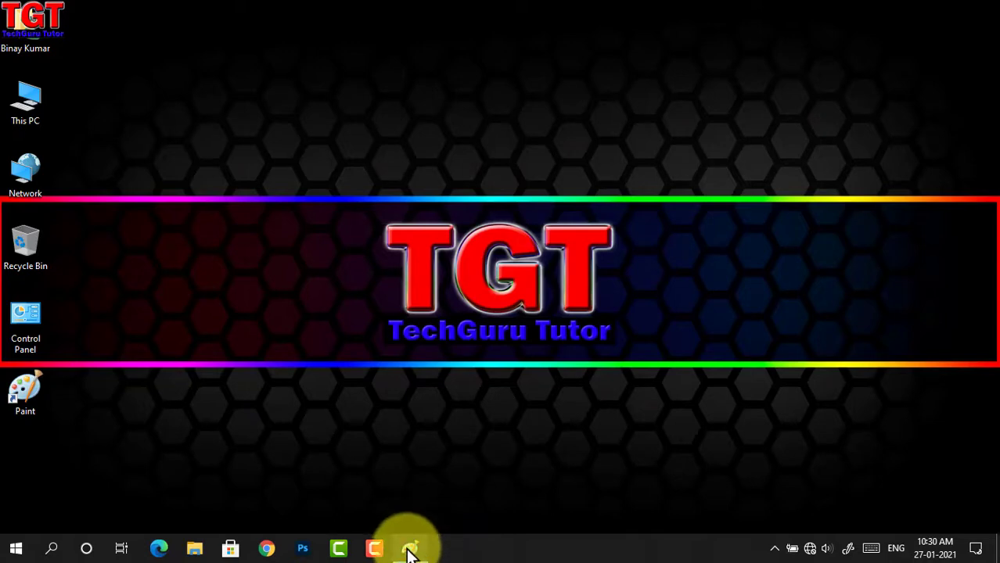
mouse_move(408, 543)
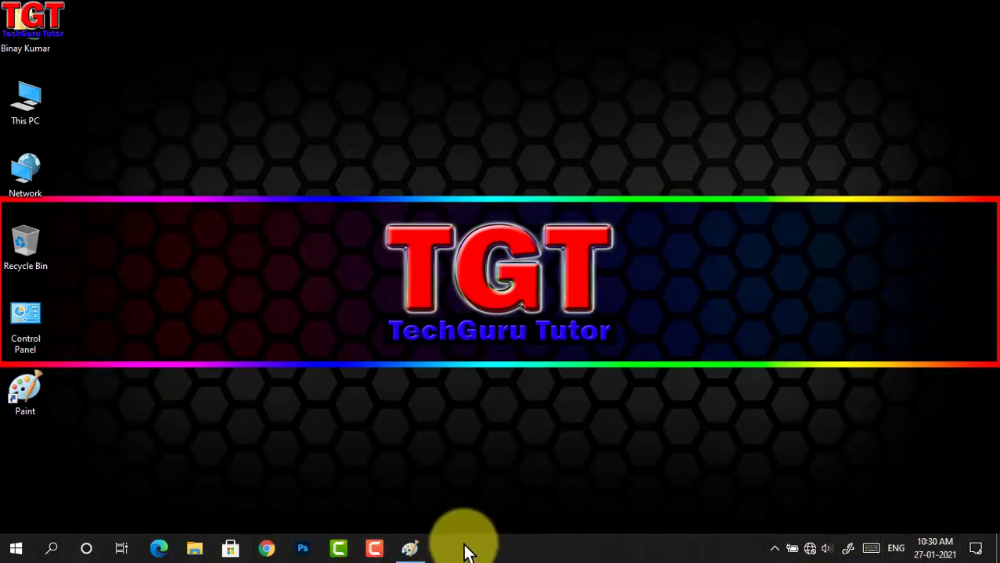
left_click(413, 552)
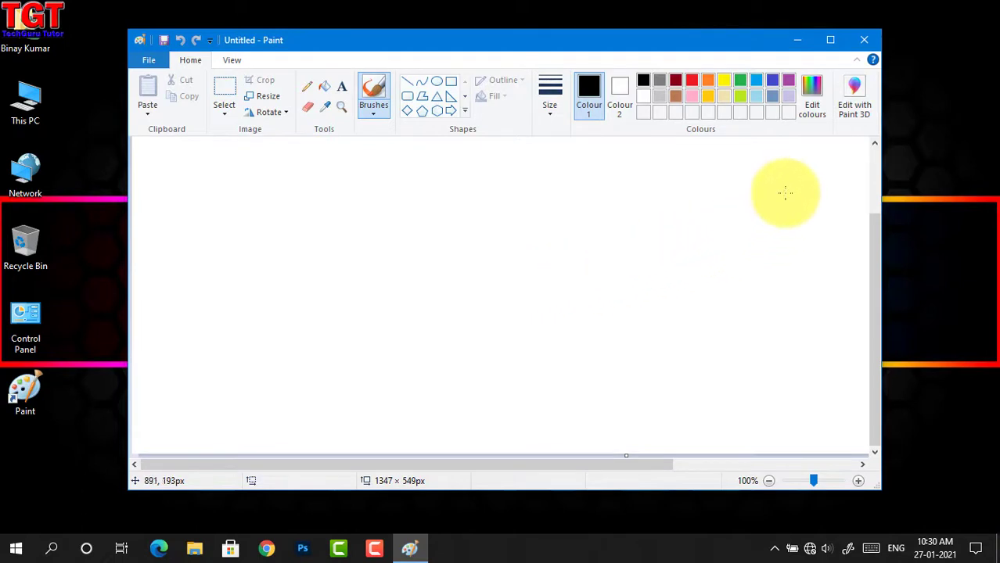
left_click(832, 43)
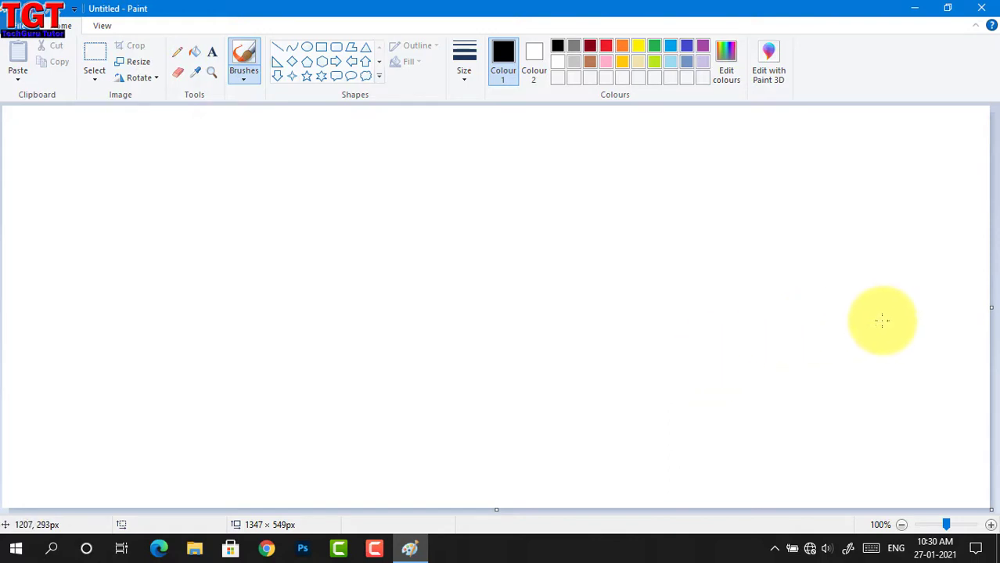
left_click(946, 11)
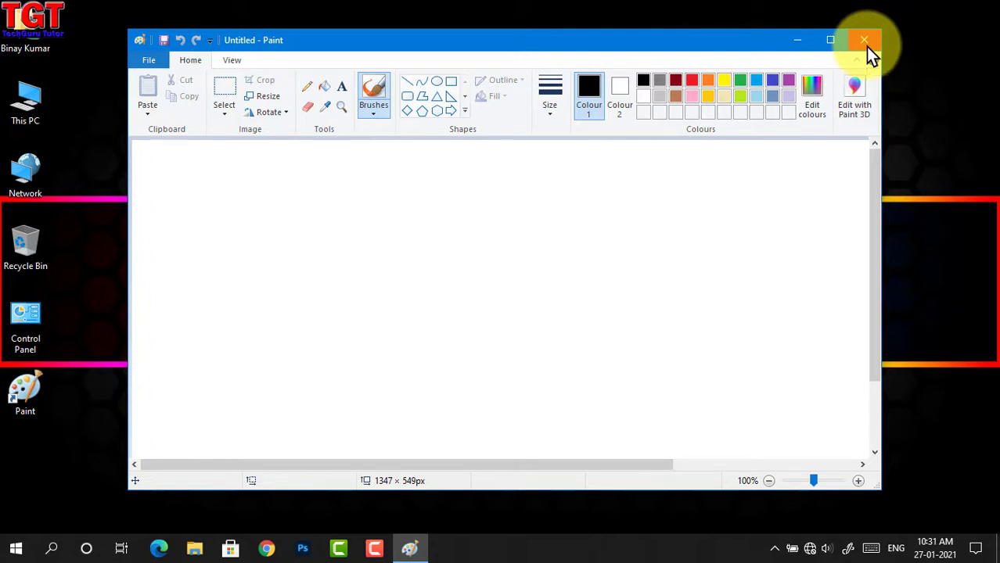
Exit Paint with its Exit command and relaunch it from the desktop shortcut
left_click(151, 60)
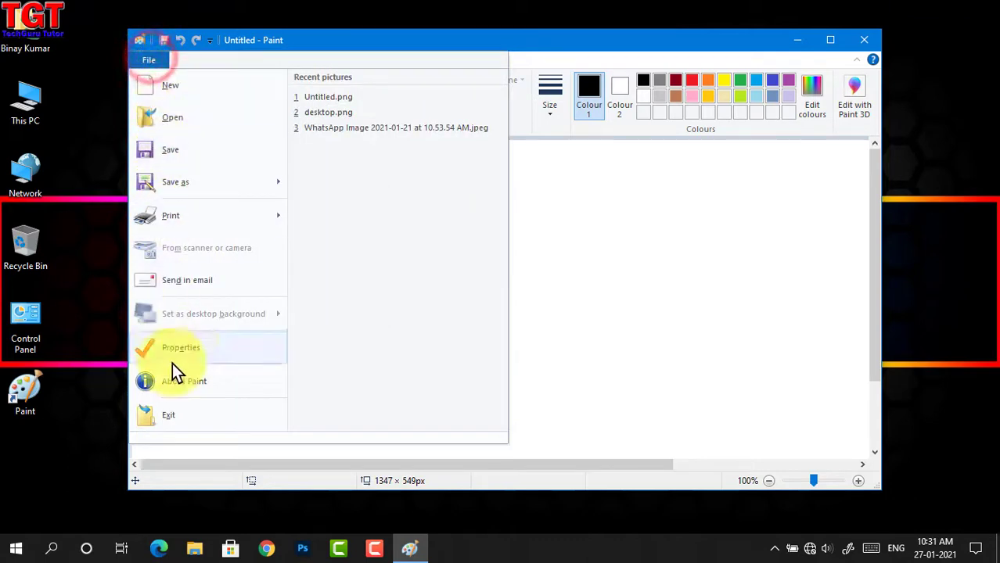
left_click(190, 412)
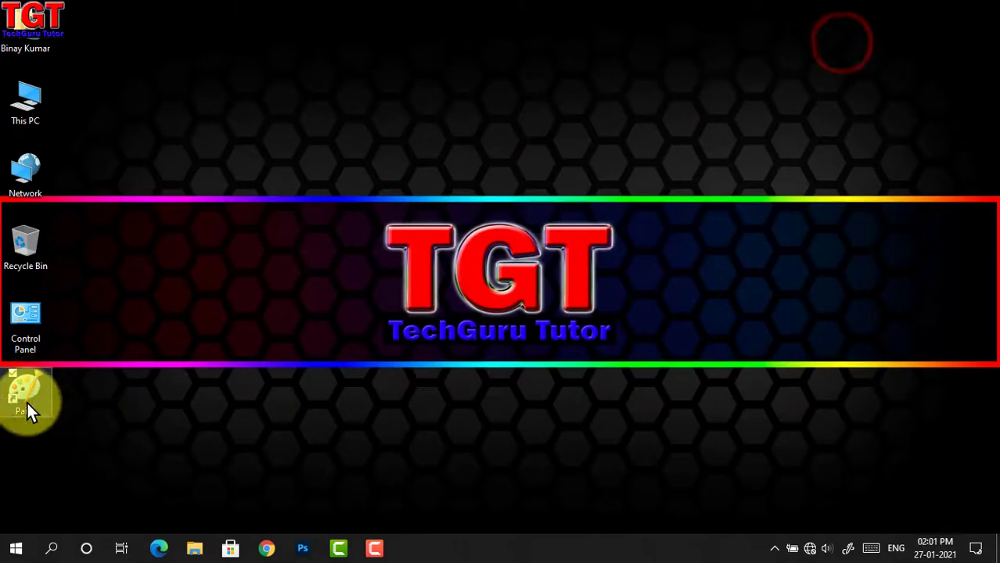
double_click(26, 404)
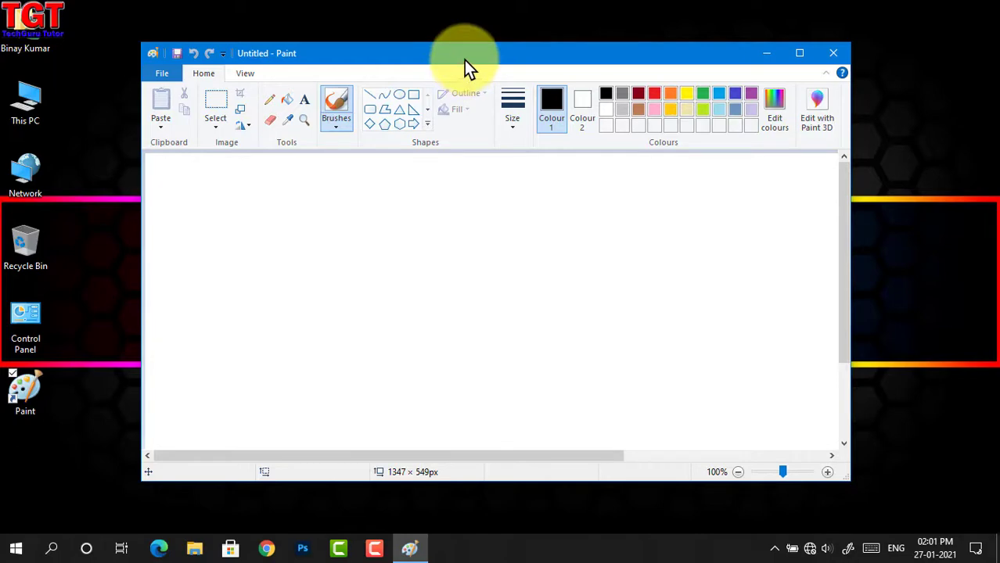
Move the Paint window slightly on the desktop, shrink it from its corner, and enlarge its width and height from the edges
mouse_move(464, 59)
left_mouse_down()
mouse_move(318, 55)
mouse_move(616, 47)
mouse_move(615, 133)
mouse_move(418, 153)
mouse_move(377, 47)
mouse_move(499, 48)
mouse_move(452, 64)
left_mouse_up()
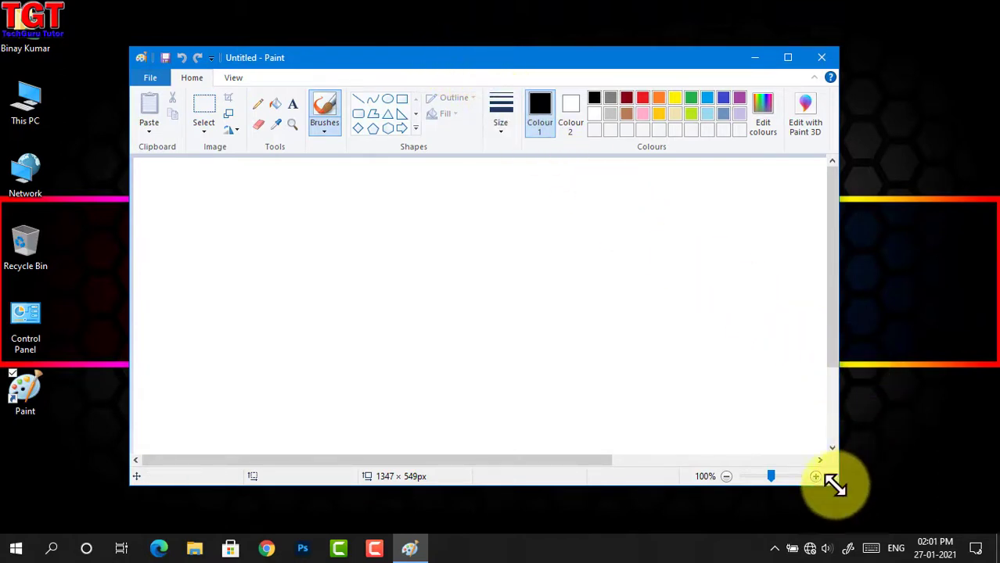
mouse_move(834, 485)
left_mouse_down()
mouse_move(685, 402)
mouse_move(569, 307)
mouse_move(871, 462)
mouse_move(706, 364)
mouse_move(632, 339)
mouse_move(886, 450)
mouse_move(681, 387)
left_mouse_up()
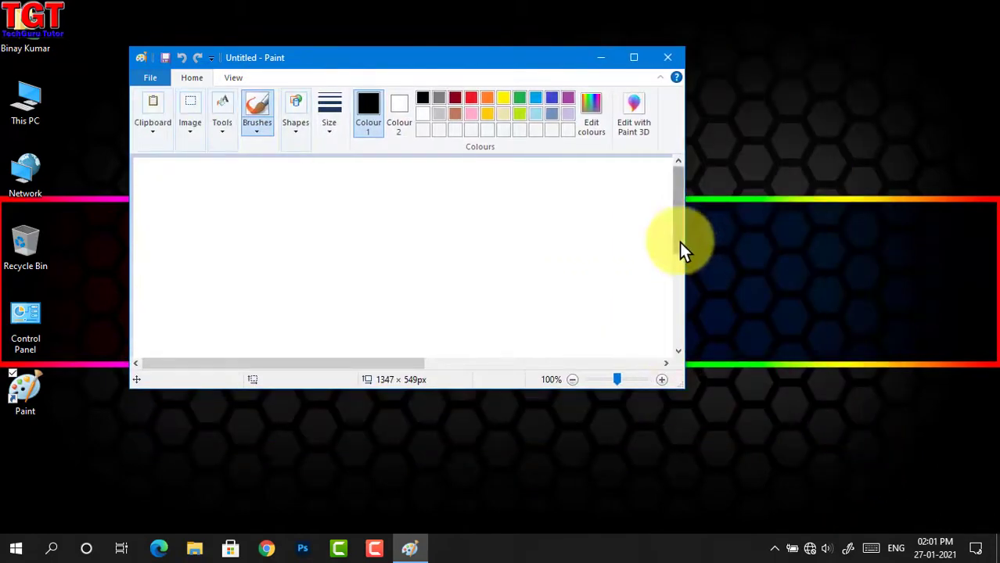
mouse_move(688, 257)
left_mouse_down()
mouse_move(887, 281)
mouse_move(730, 304)
mouse_move(799, 309)
left_mouse_up()
left_click_drag(597, 392, 596, 461)
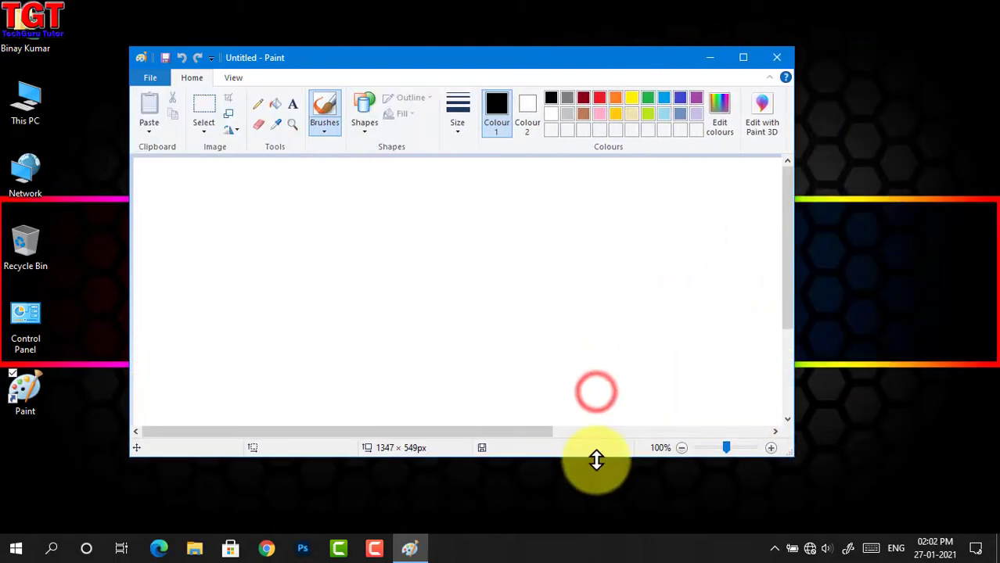